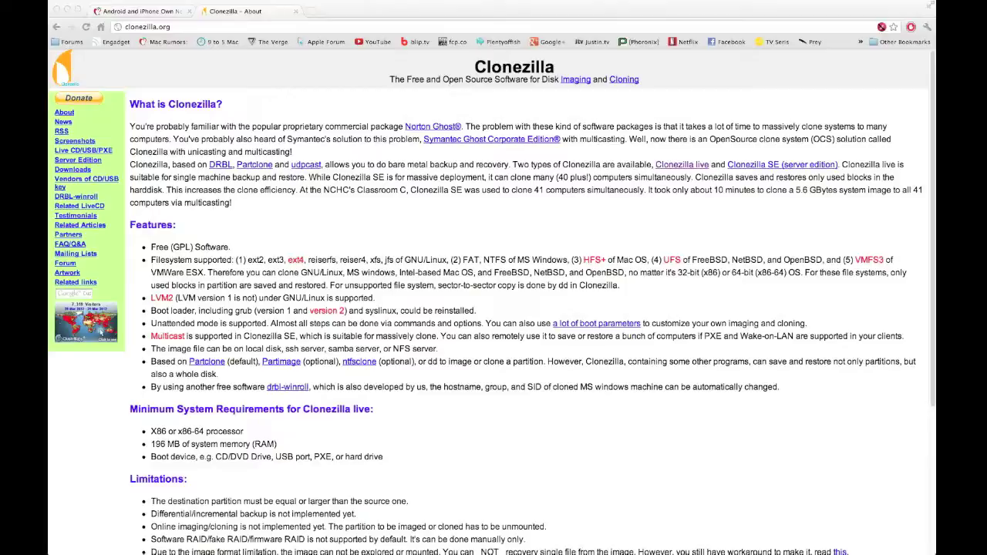
Step: Boot a 1024x768 variant from 'Other modes of Clonezilla live' to reach the language dialog
left_click(556, 6)
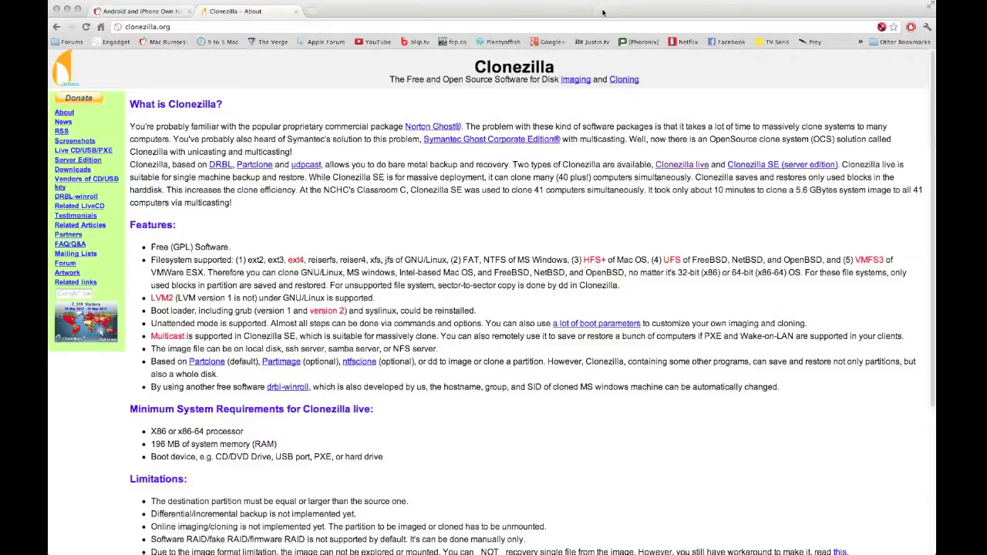
left_click(392, 222)
left_click(622, 242)
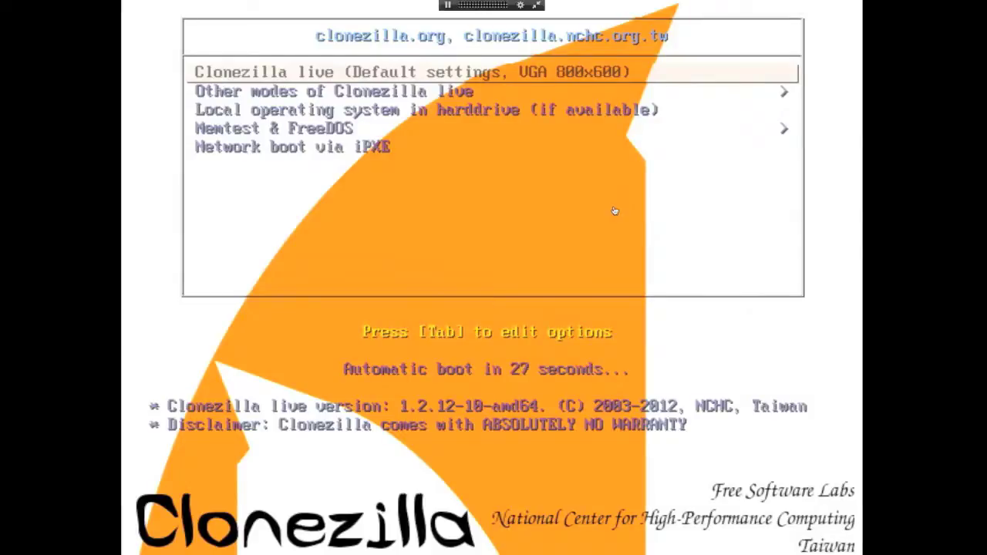
key("Down")
key("Down")
key("Down")
key("Down")
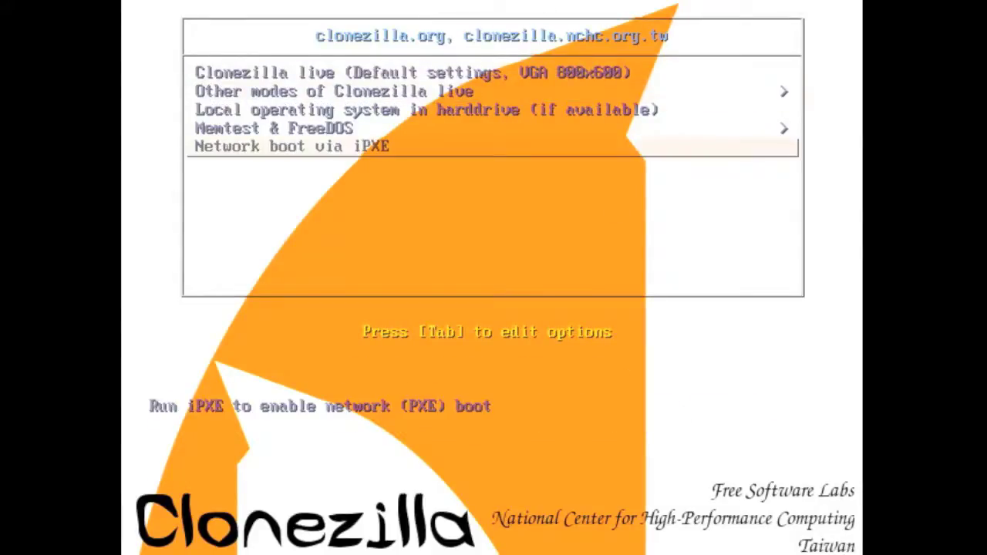
key("Up")
key("Up")
key("Up")
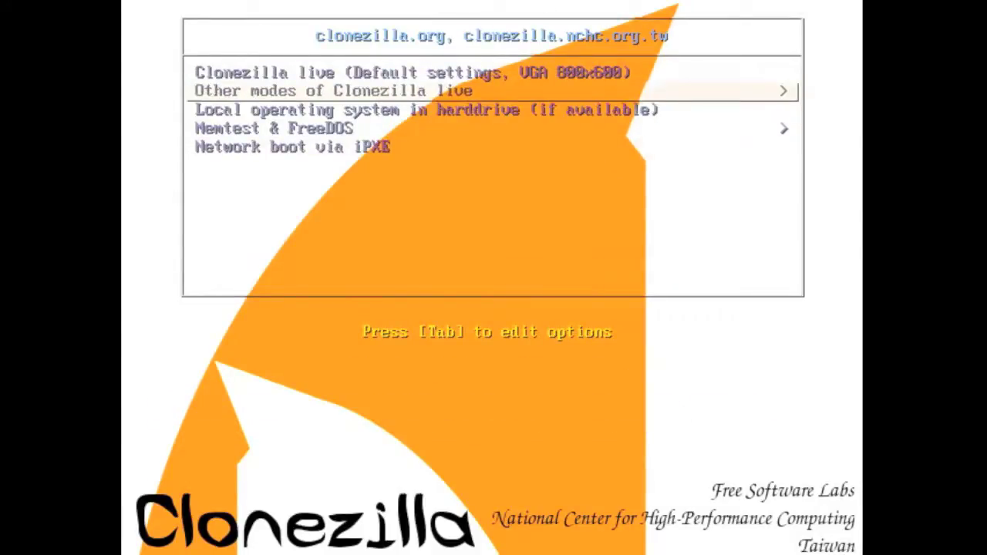
key("Return")
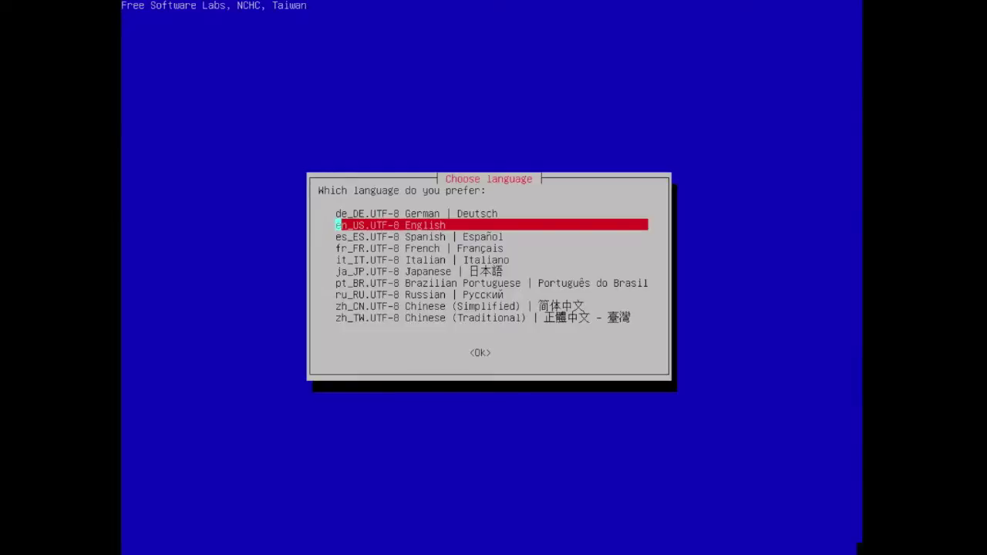
Step: Accept English, choose 'Don't touch keymap', and pick Start_Clonezilla instead of Enter_shell
key("Return")
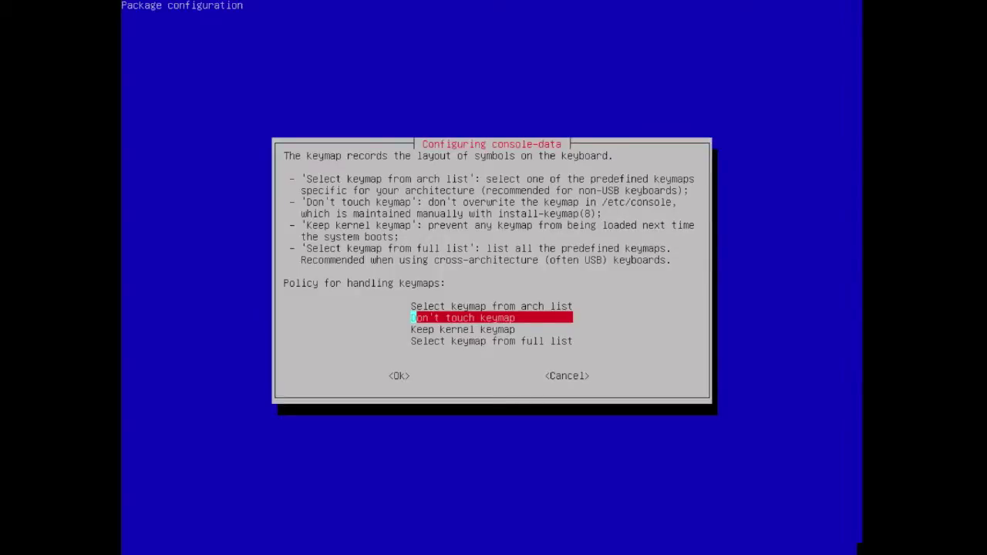
key("Return")
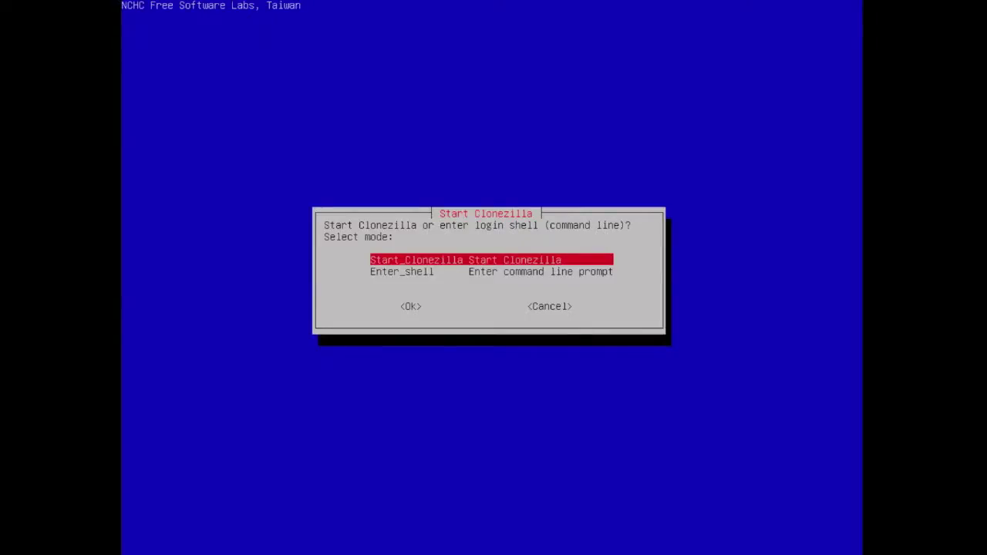
key("Down")
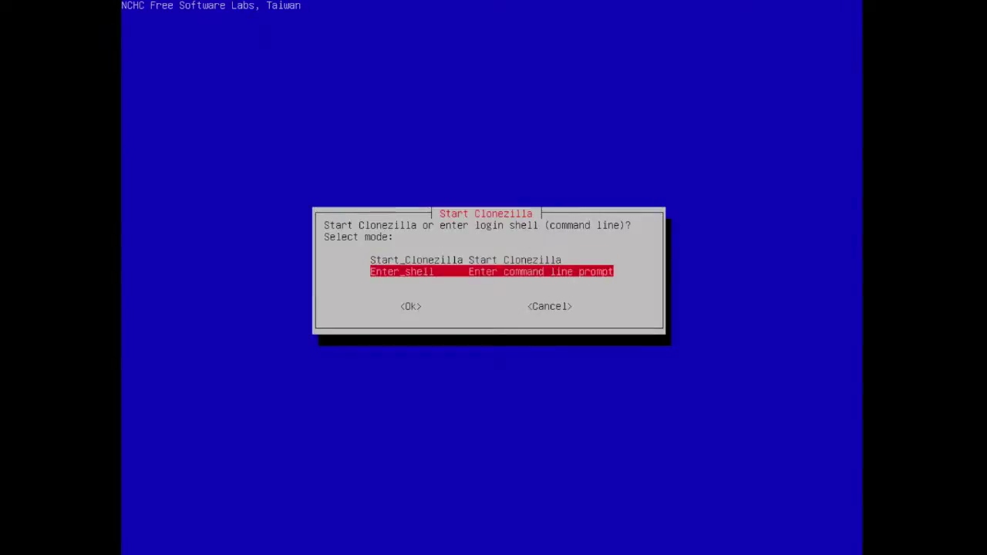
key("Up")
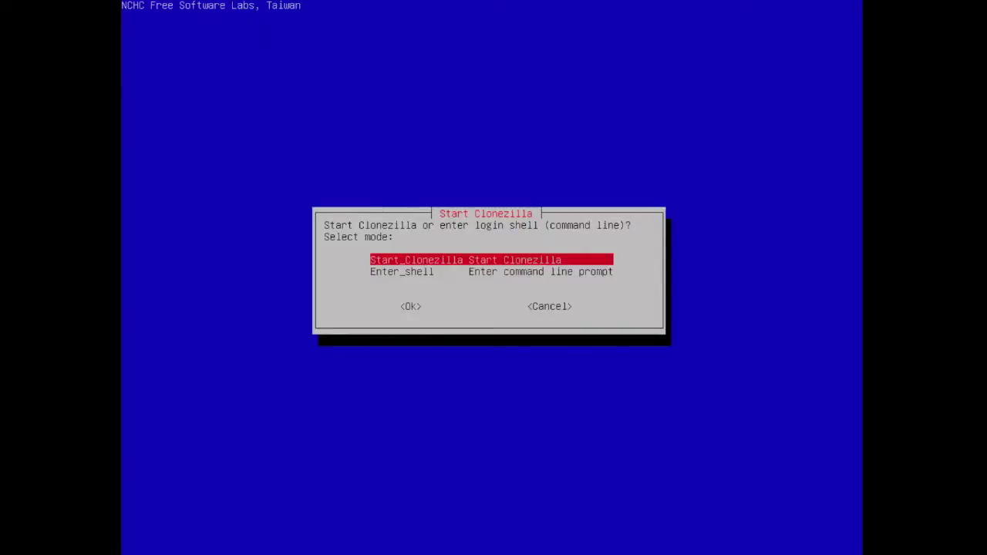
key("Down")
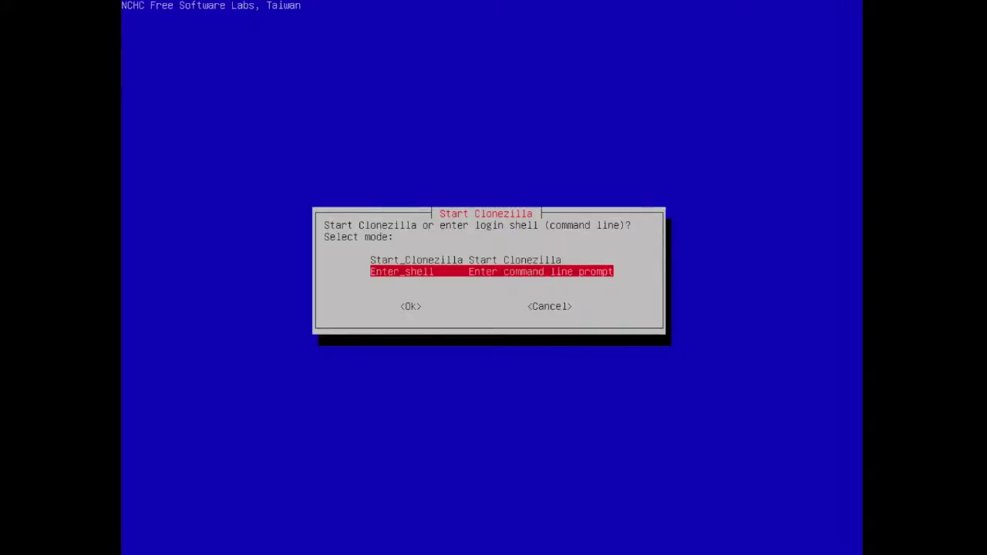
key("Up")
key("Return")
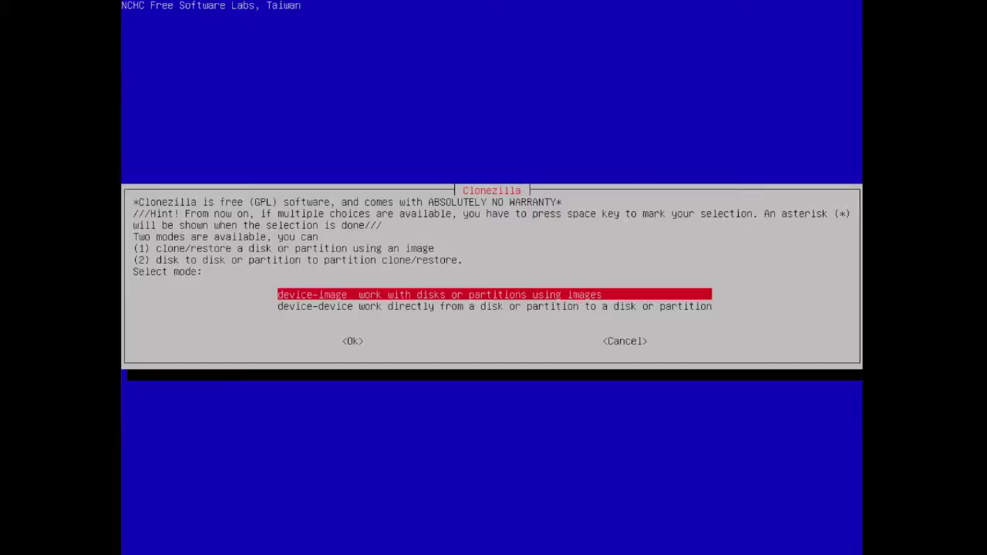
Step: Select the device-device cloning mode
key("Down")
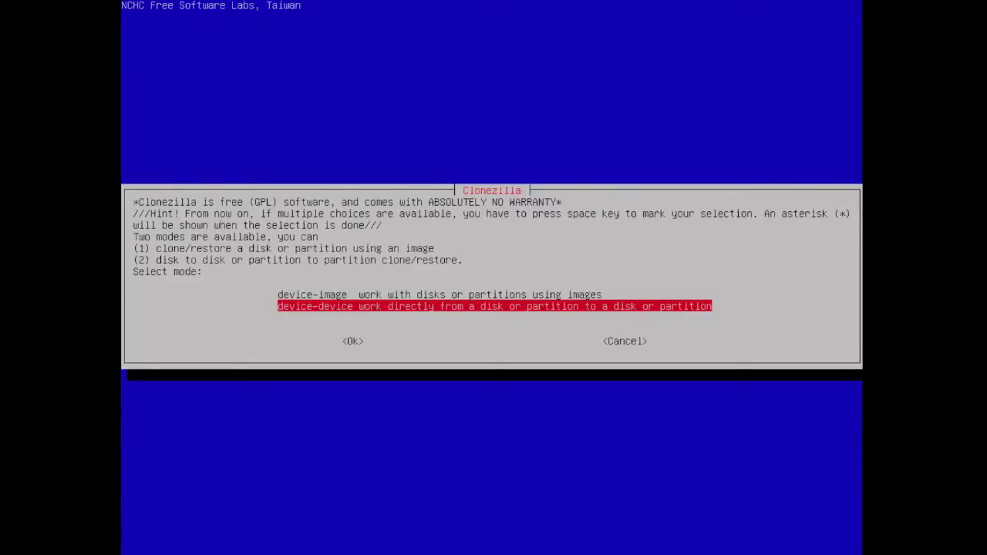
key("Return")
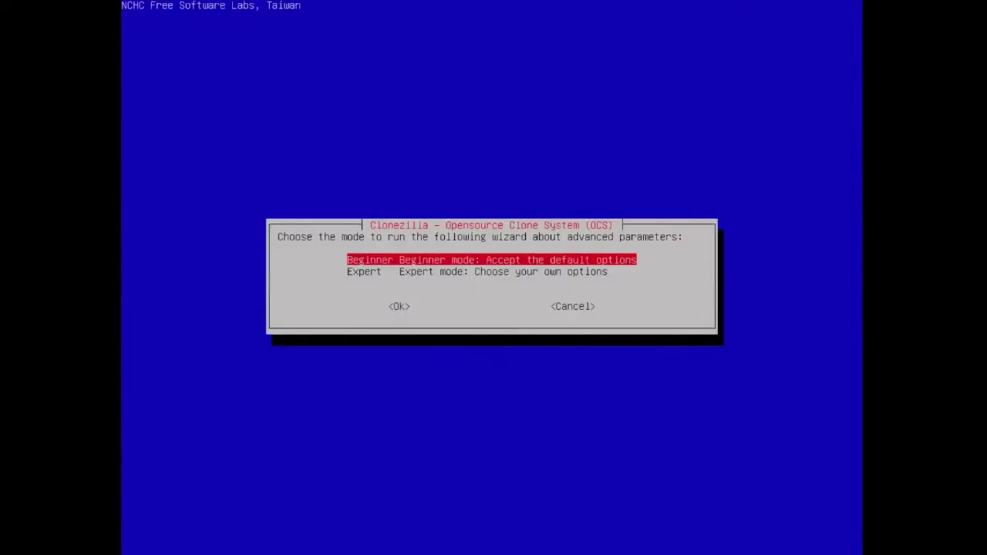
Step: Keep Beginner mode with its default options rather than Expert
key("Down")
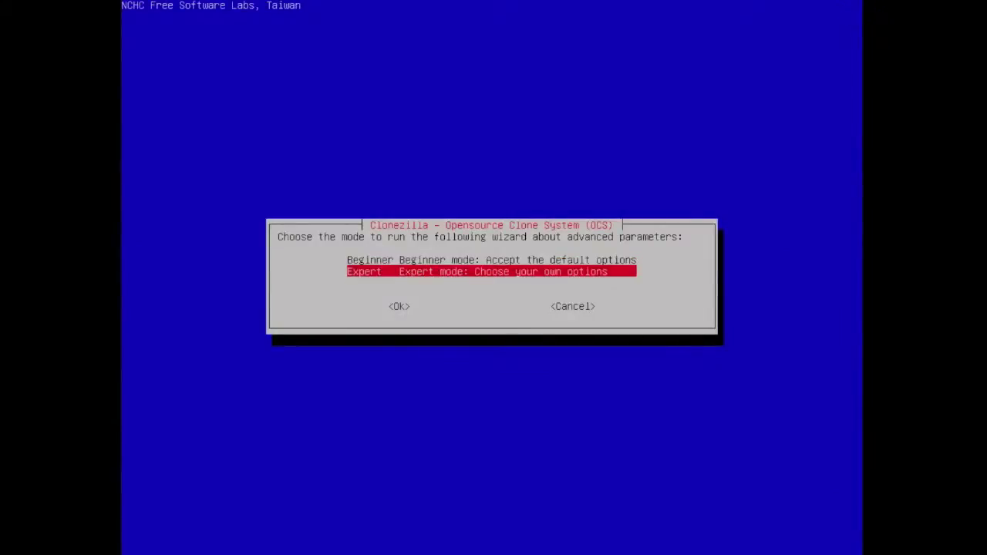
key("Up")
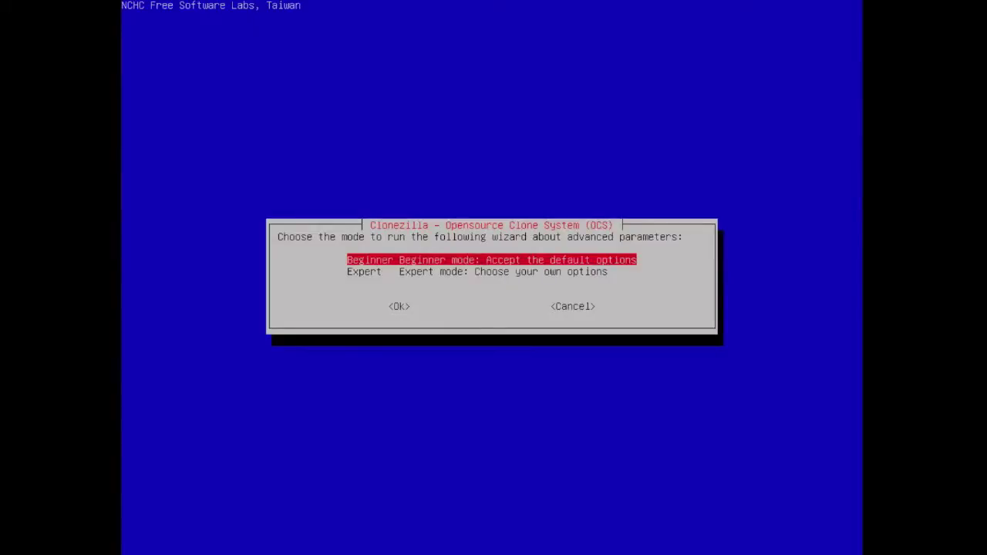
key("Down")
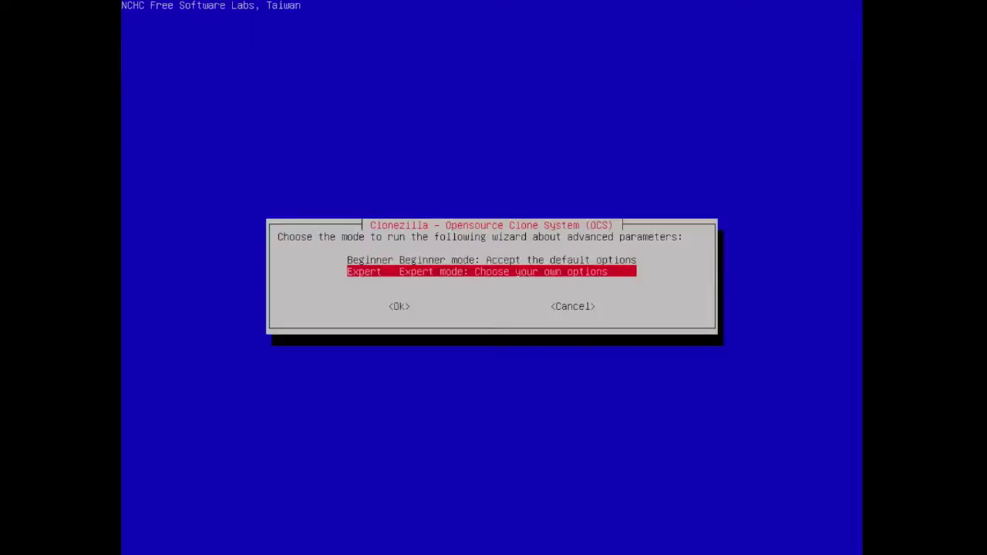
key("Up")
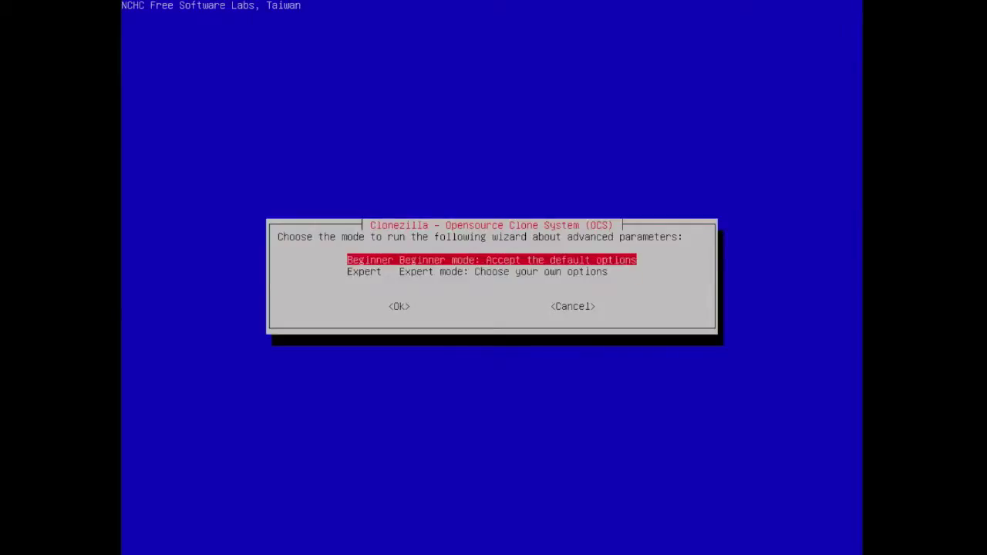
key("Return")
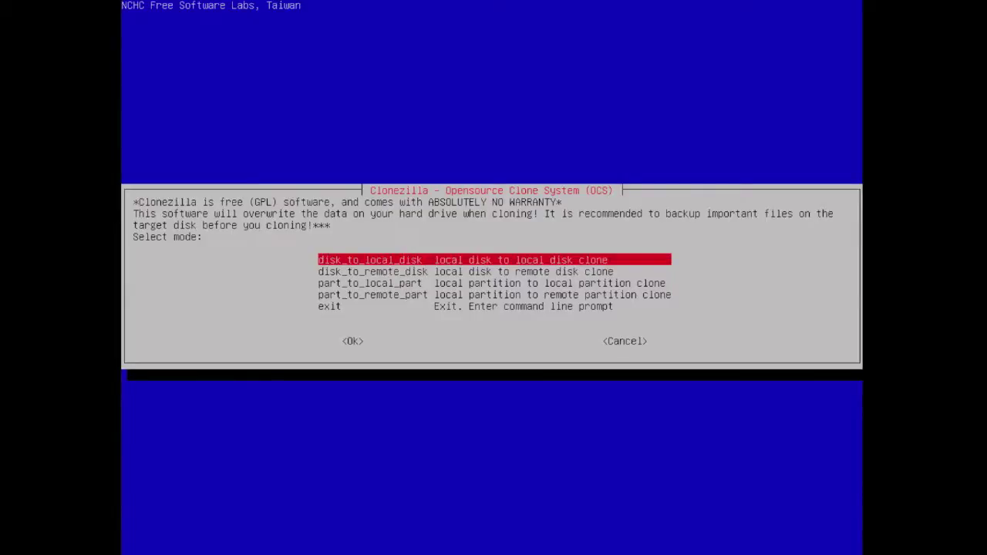
key("Down")
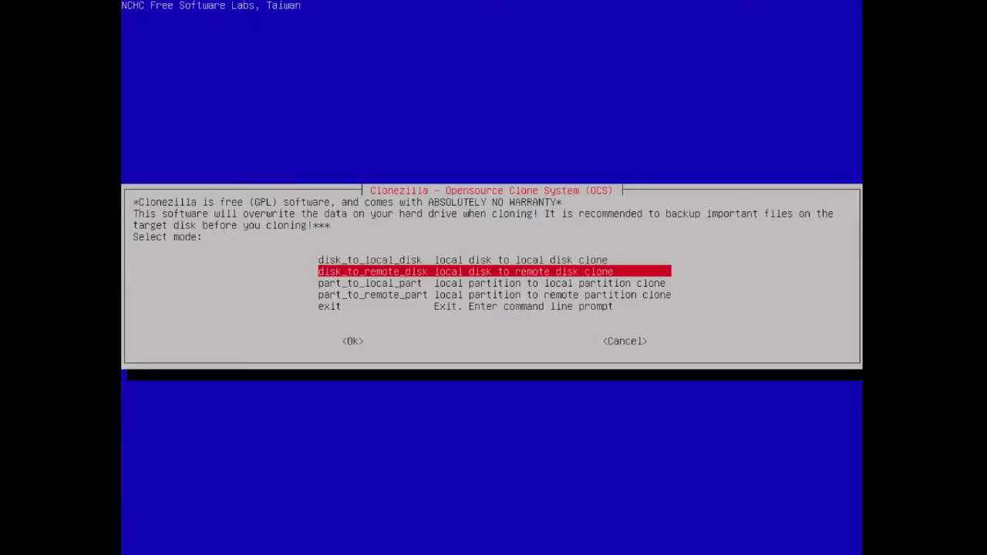
key("Down")
key("Down")
key("Down")
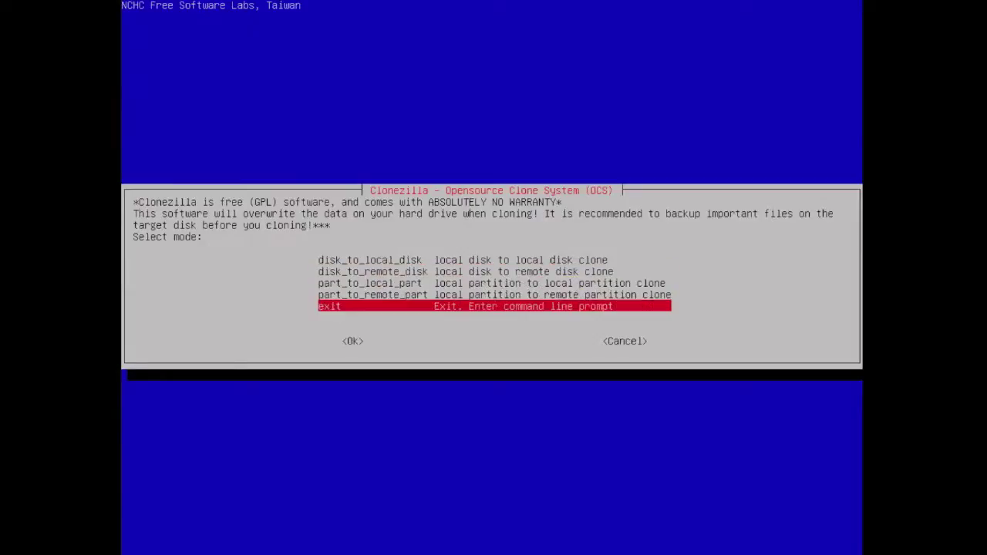
key("Up")
key("Up")
key("Up")
key("Up")
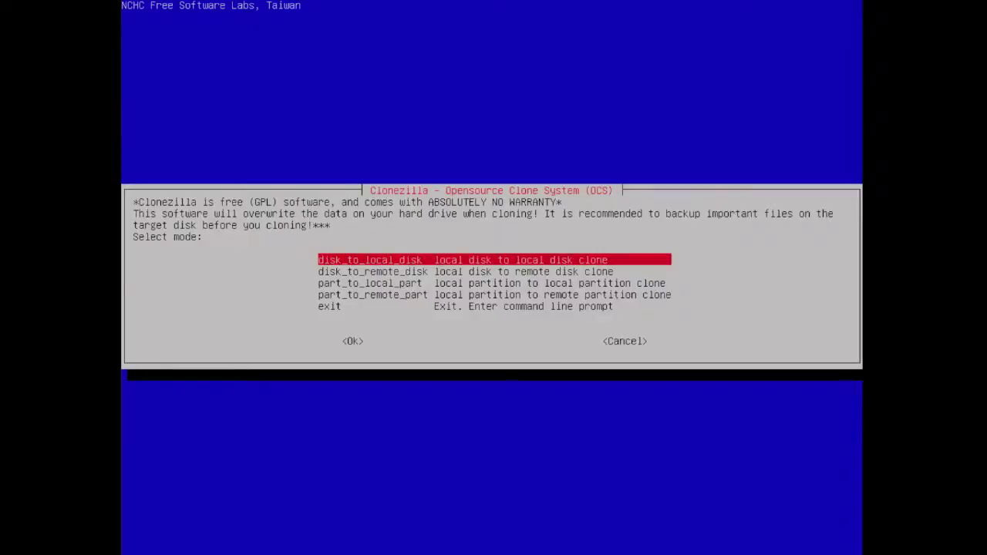
key("Down")
key("Down")
key("Down")
key("Down")
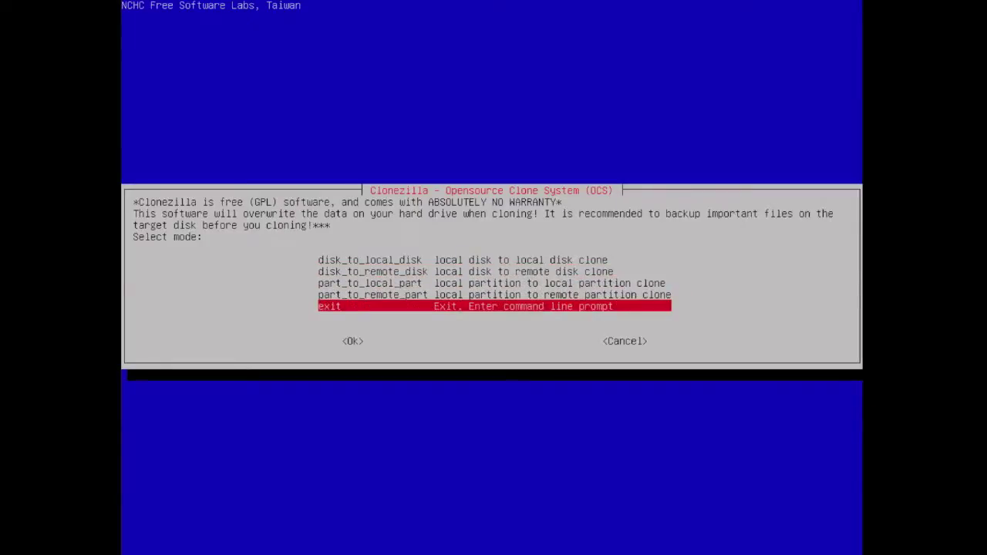
key("Tab")
key("Tab")
key("Home")
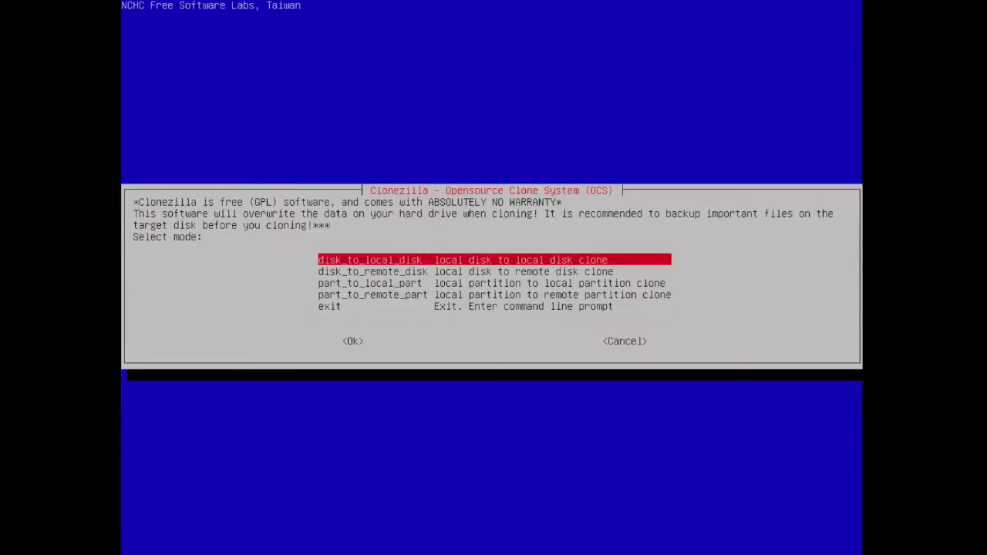
key("Down")
key("Down")
key("Down")
key("Down")
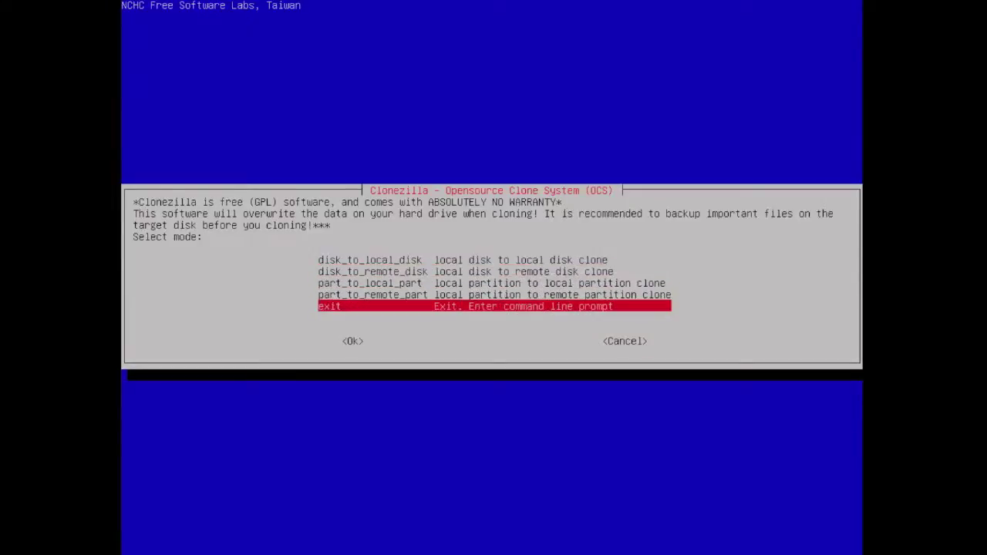
Step: Exit the wizard to the console, then enter option 3 to start over
key("Return")
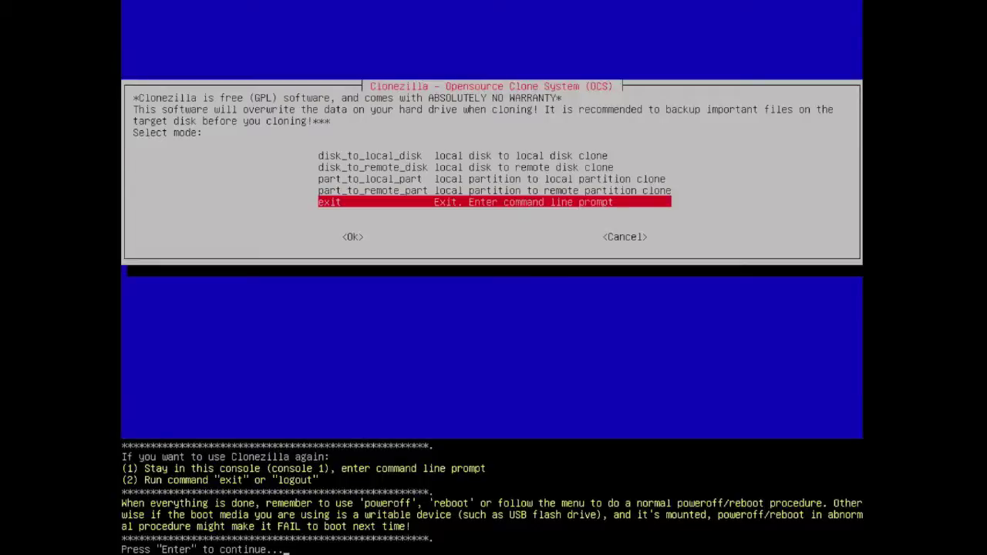
key("Return")
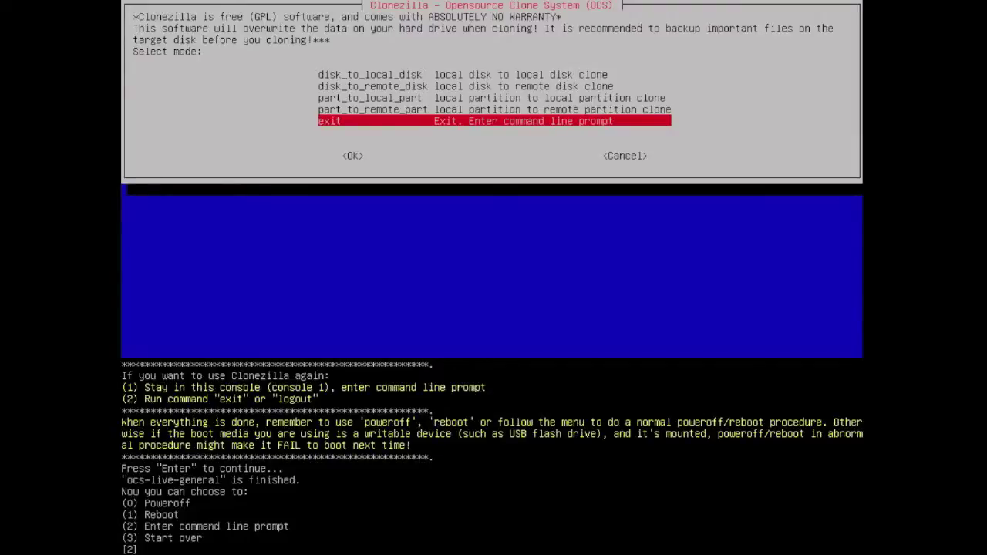
type("3")
key("Return")
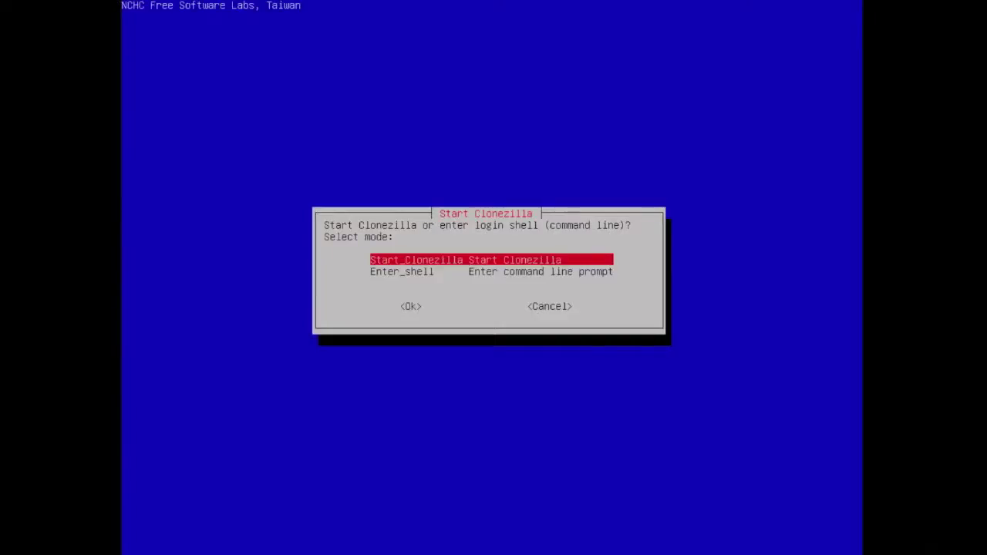
Step: Start Clonezilla with device-device and Beginner mode, then choose disk_to_local_disk
key("Return")
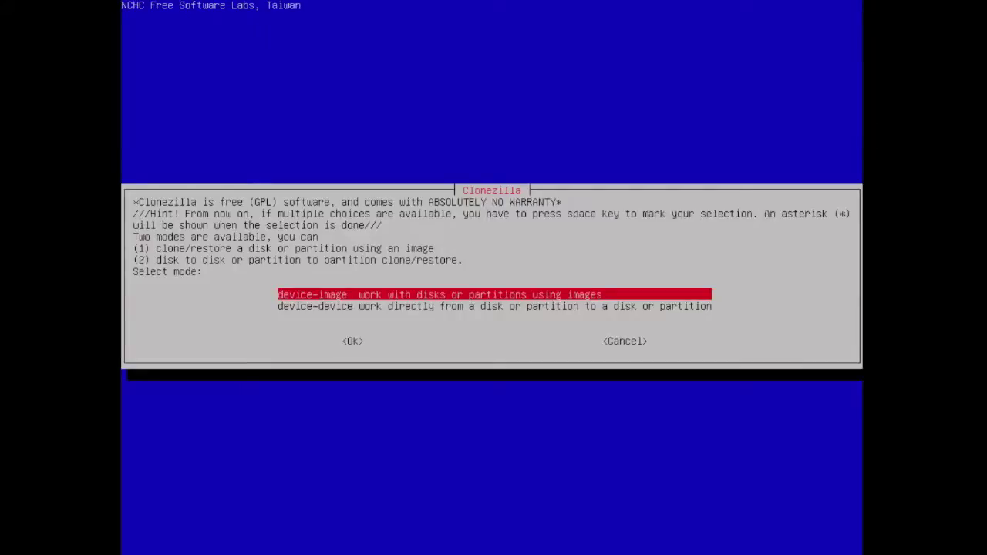
key("Down")
key("Return")
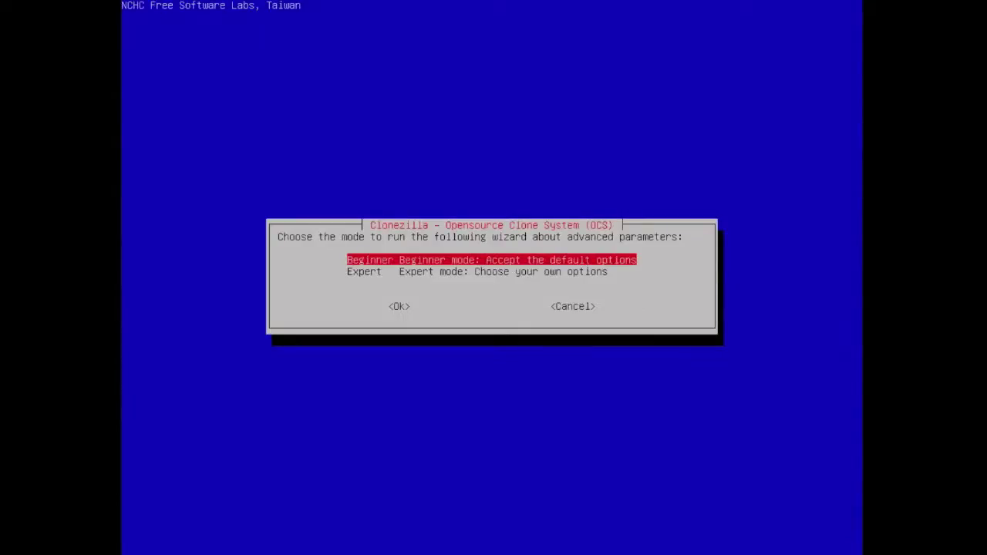
key("Down")
key("Return")
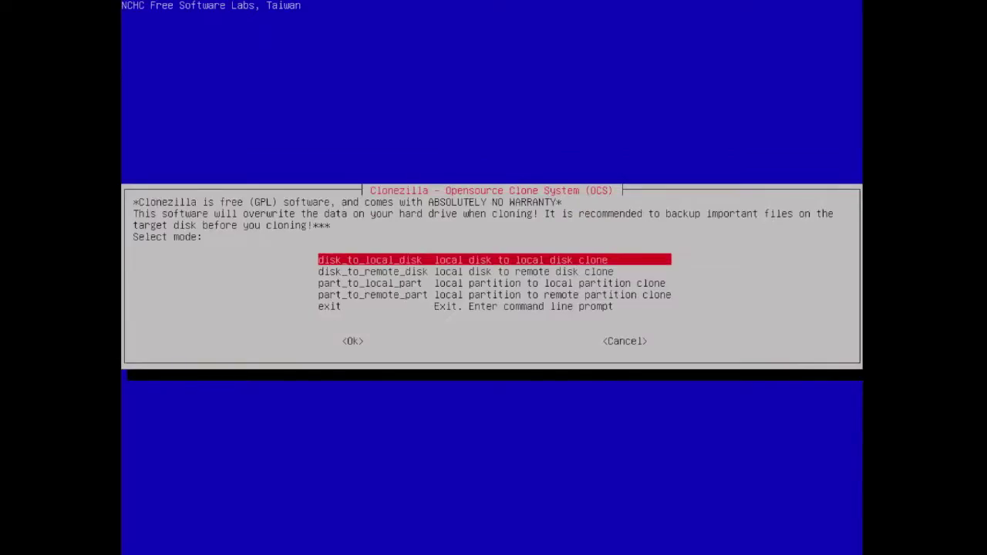
key("Return")
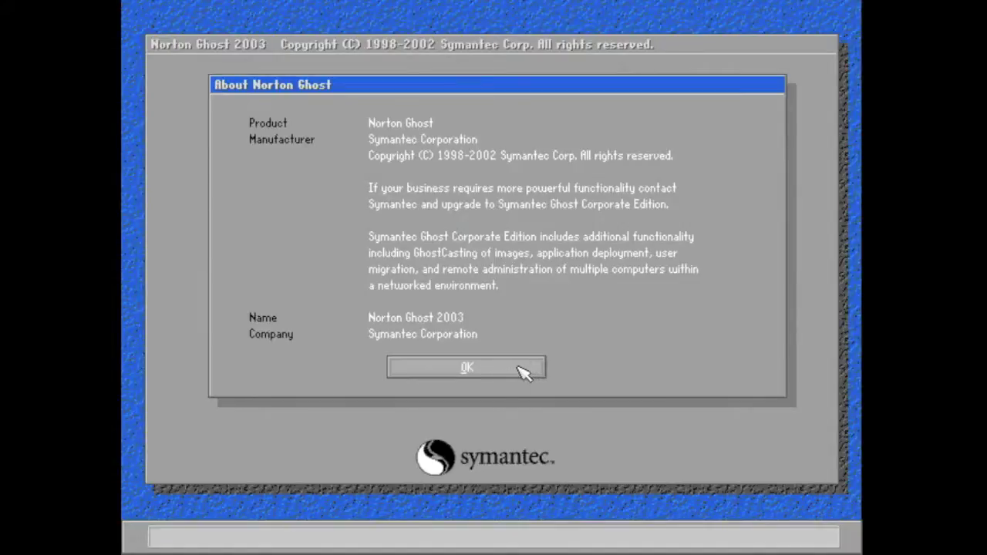
Step: Dismiss the About Norton Ghost dialog with OK
left_click(530, 369)
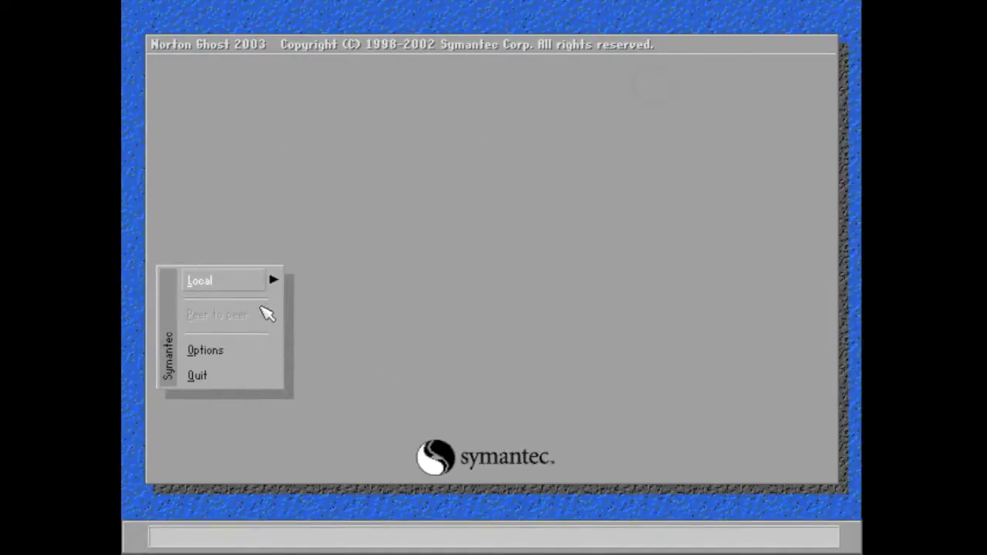
left_click(249, 288)
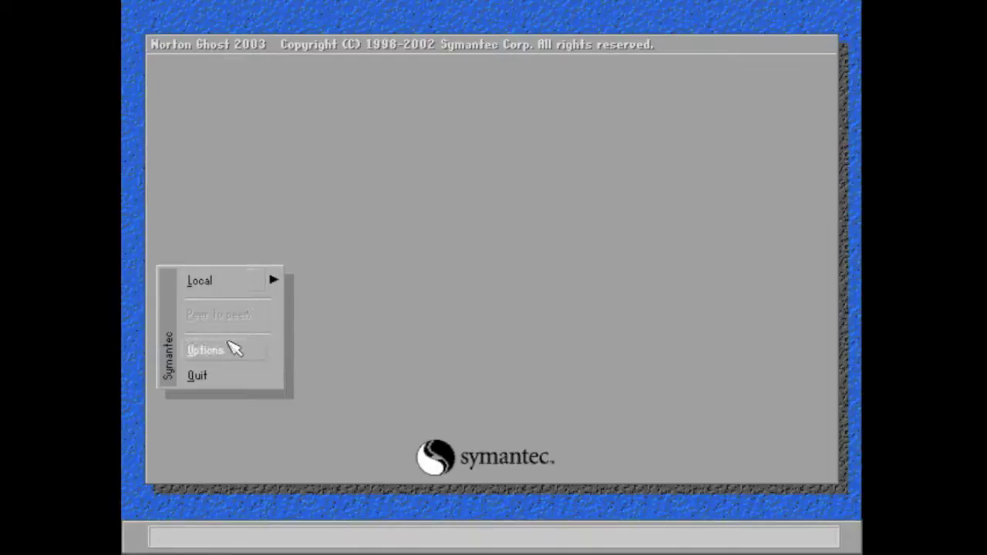
Step: Open Ghost Options and browse the FAT32/64, Misc and Image/Tape tabs
left_click(237, 351)
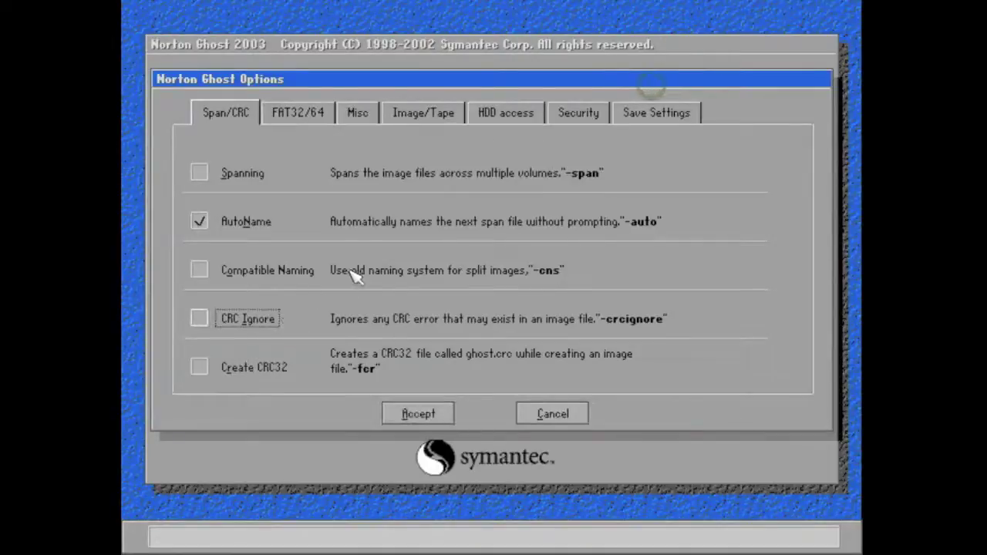
left_click(279, 113)
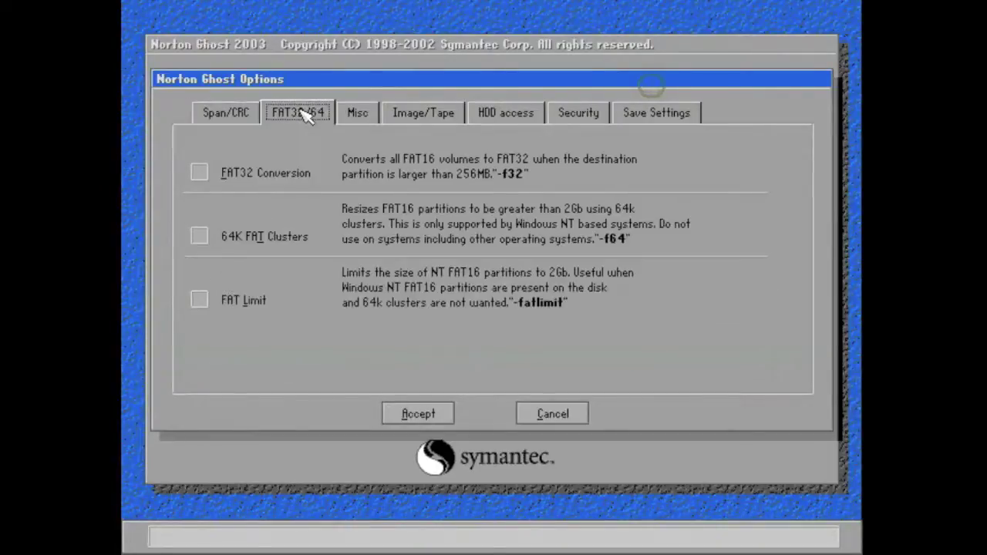
left_click(356, 113)
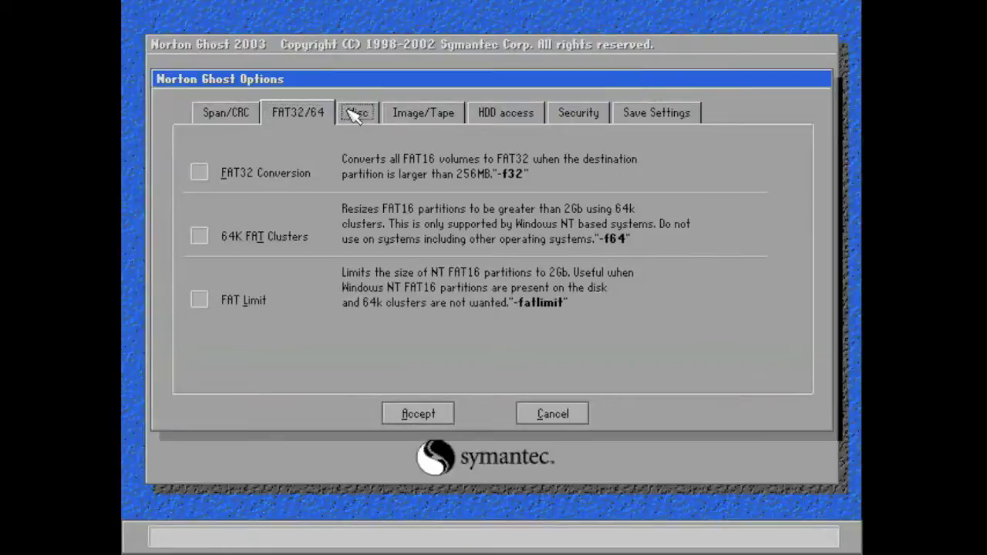
left_click(397, 113)
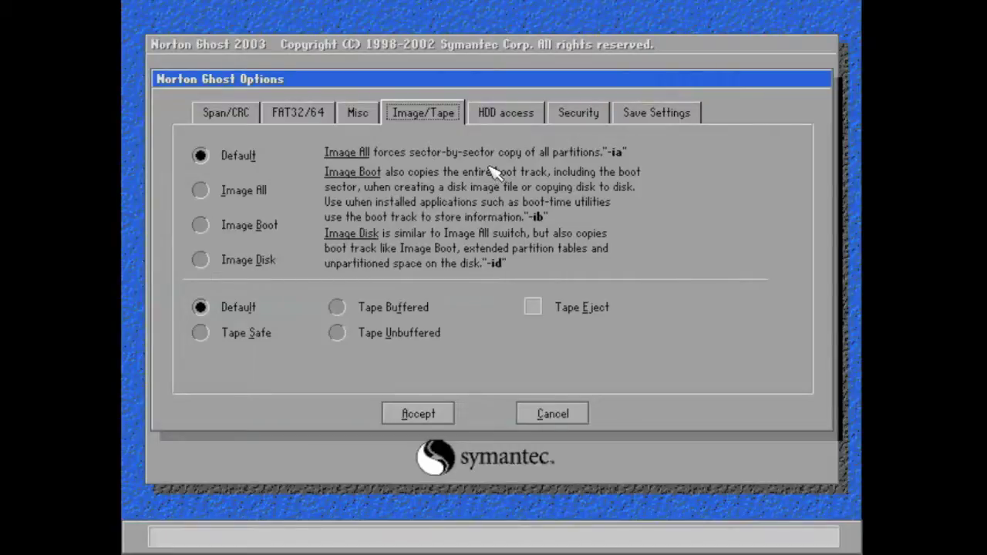
Step: Set the Image/Tape option to Image Boot and accept the changed options
left_click(252, 162)
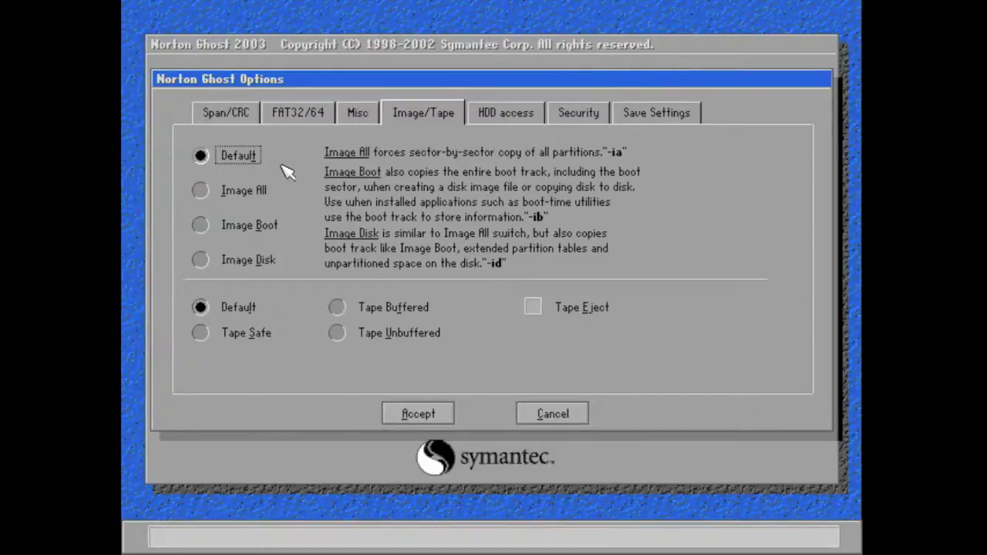
left_click(246, 189)
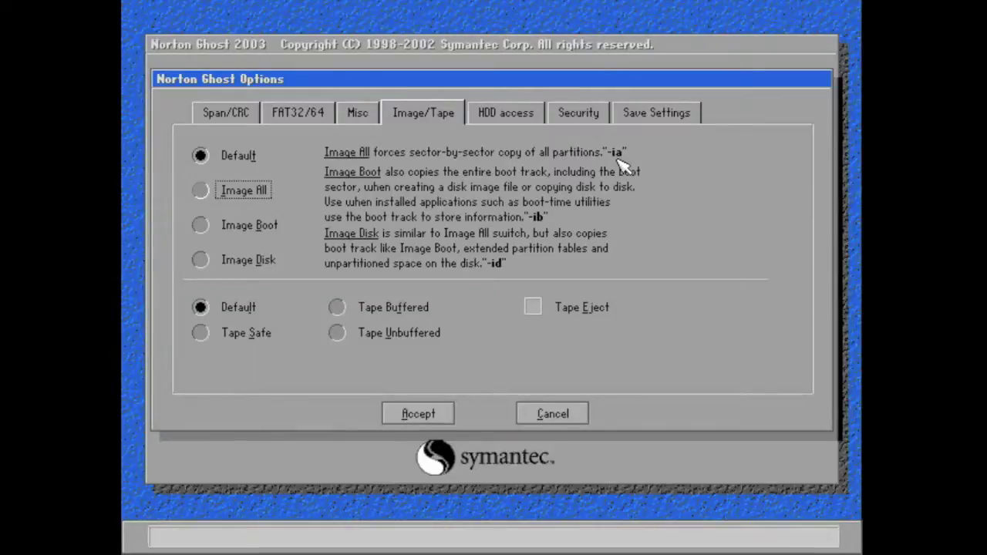
left_click(253, 194)
mouse_move(269, 222)
left_mouse_down()
mouse_move(283, 233)
mouse_move(262, 228)
left_mouse_up()
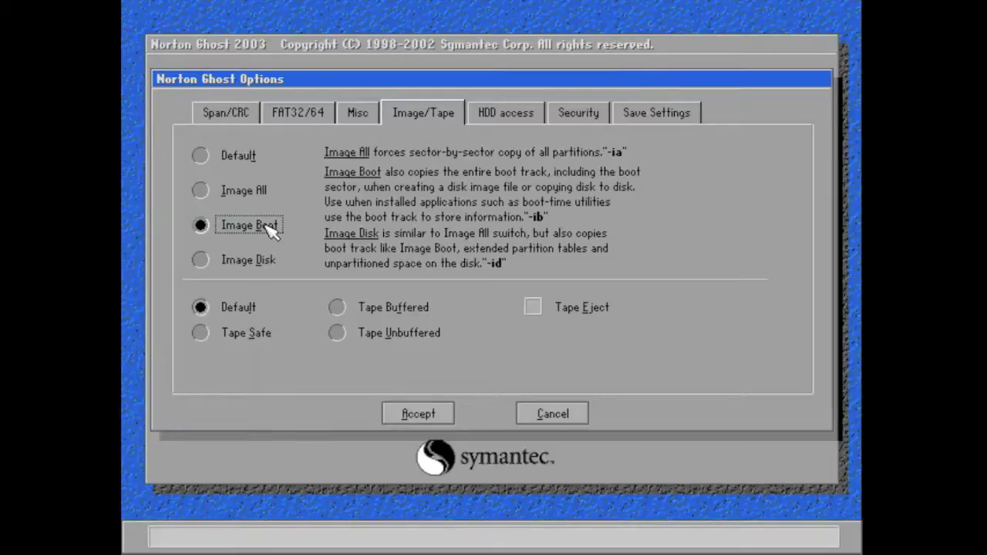
left_click_drag(391, 332, 445, 331)
left_click(423, 411)
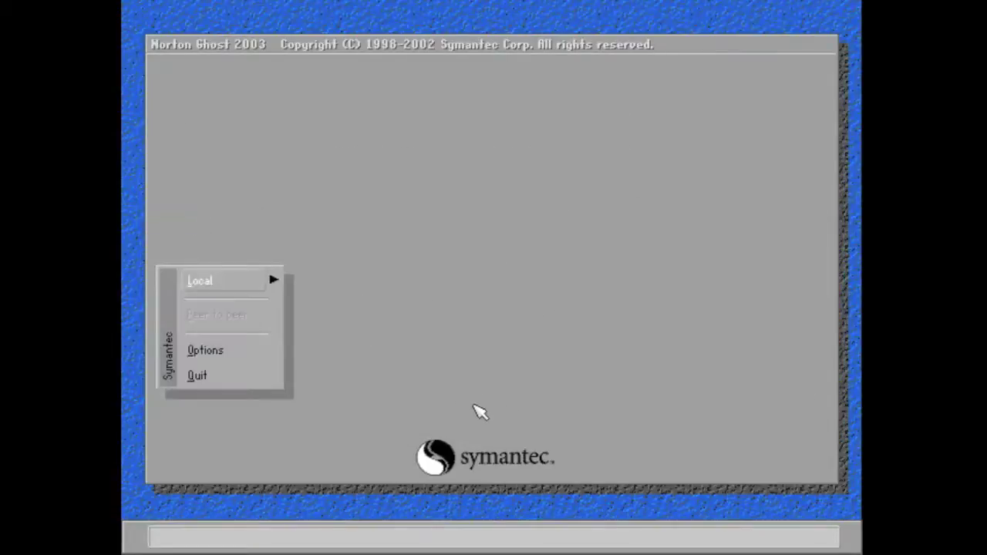
left_click(247, 283)
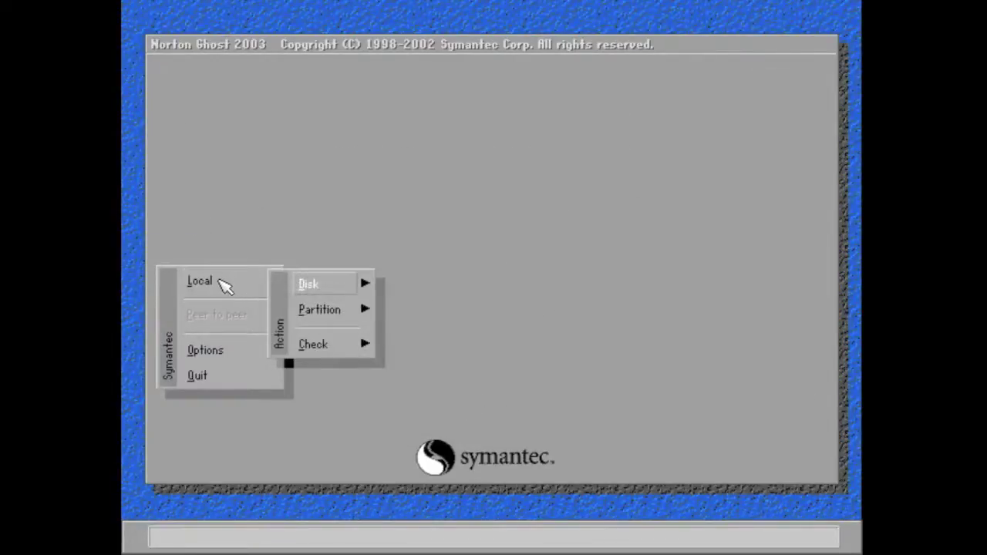
left_click(327, 287)
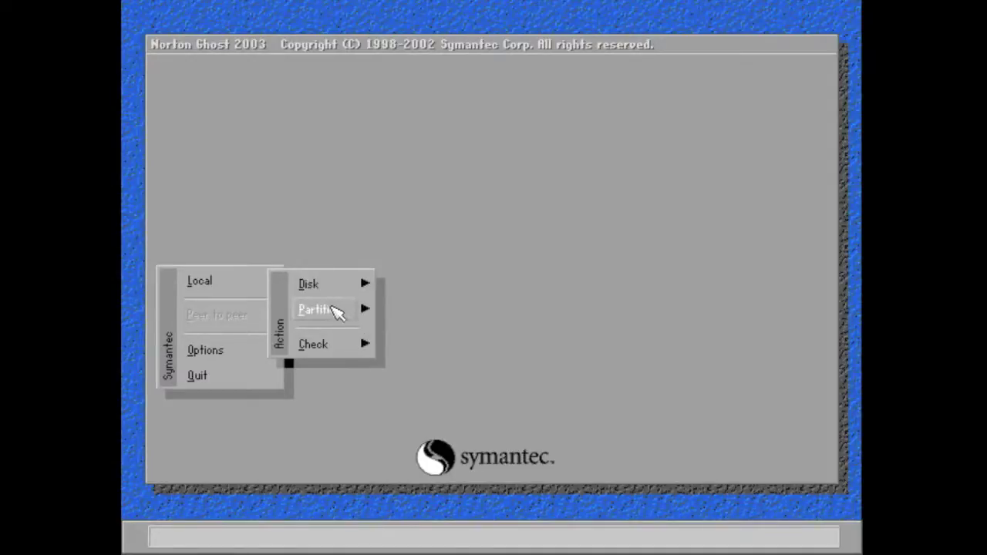
mouse_move(337, 308)
mouse_move(324, 340)
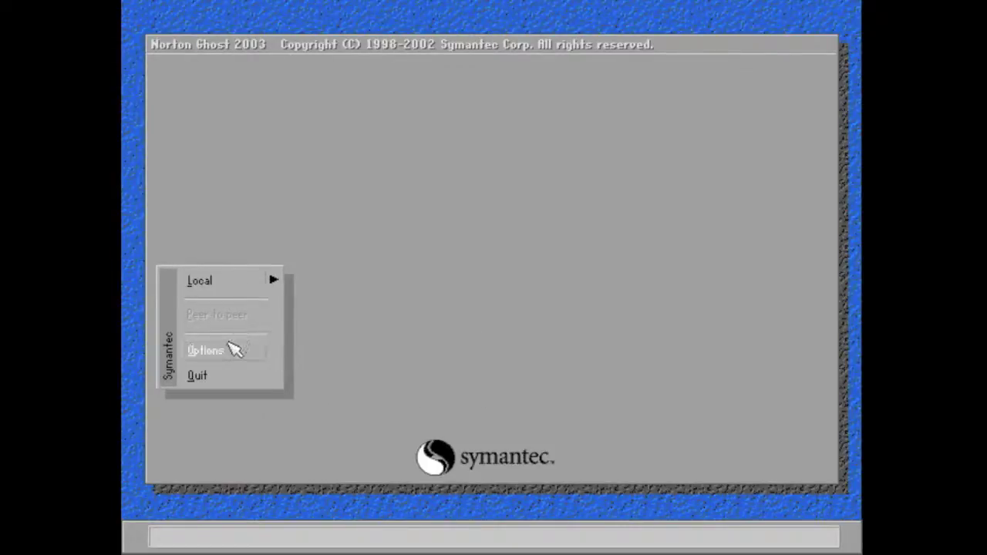
mouse_move(247, 287)
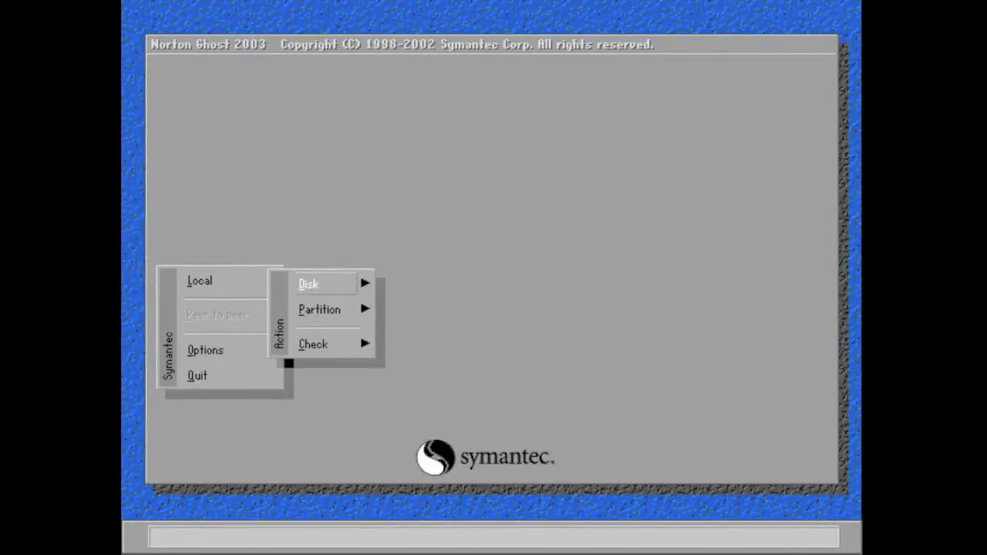
key("Escape")
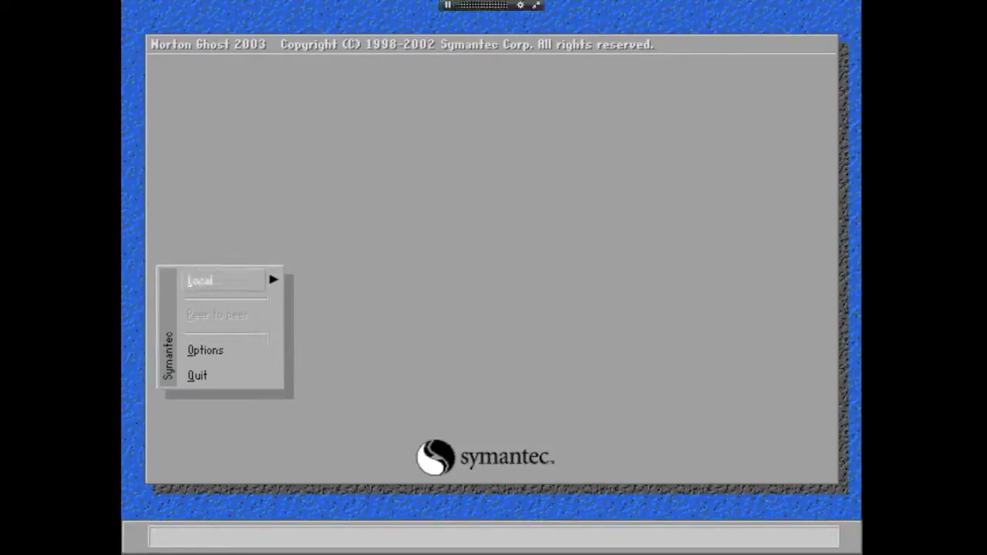